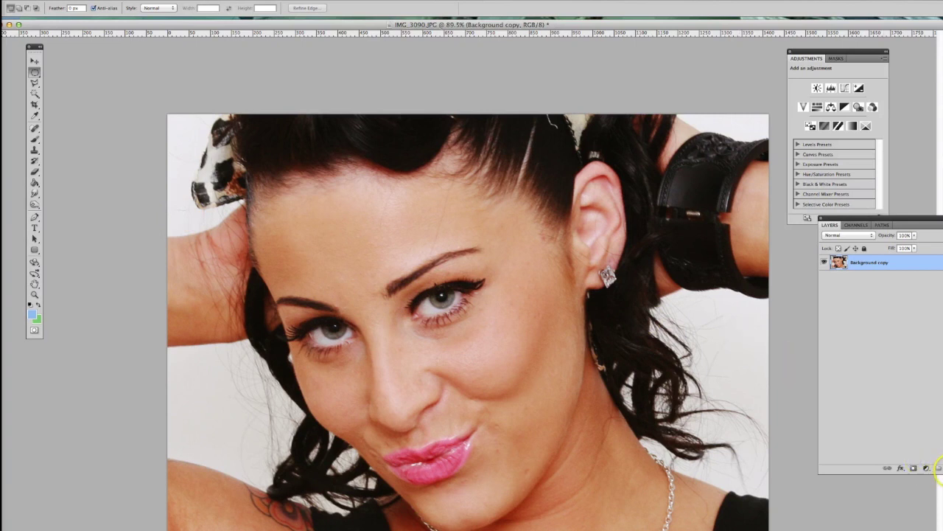
# Step: Add a new layer above the Background copy and name it "eye enhancement"
pyautogui.click(939, 468)
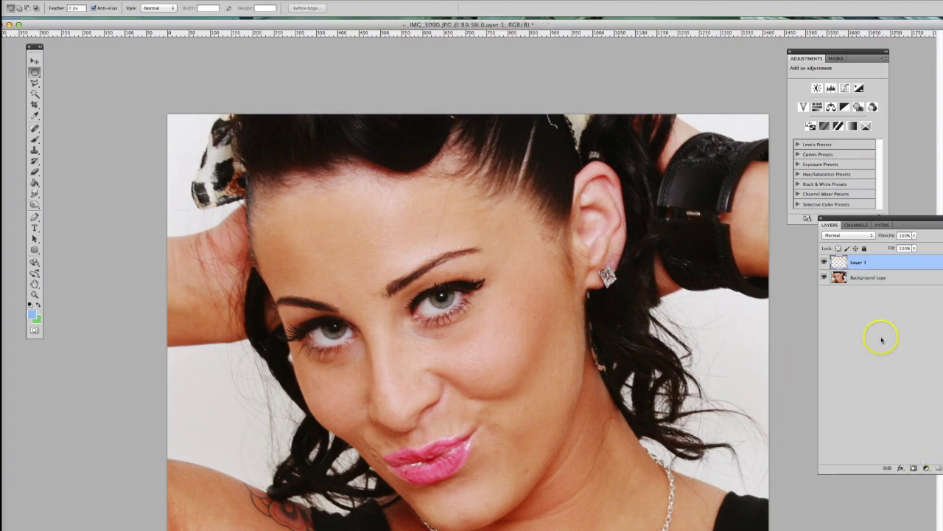
pyautogui.click(858, 279)
pyautogui.click(857, 262)
pyautogui.doubleClick(858, 262)
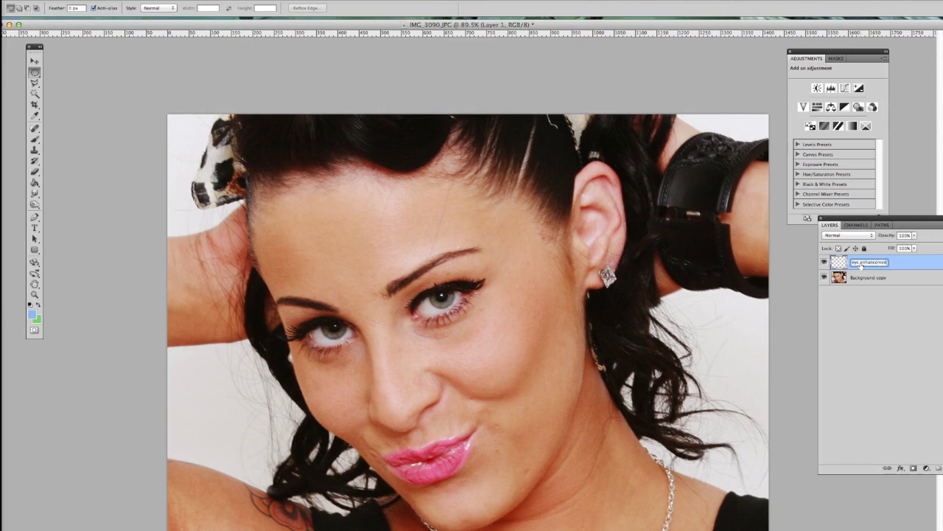
pyautogui.press('Return')
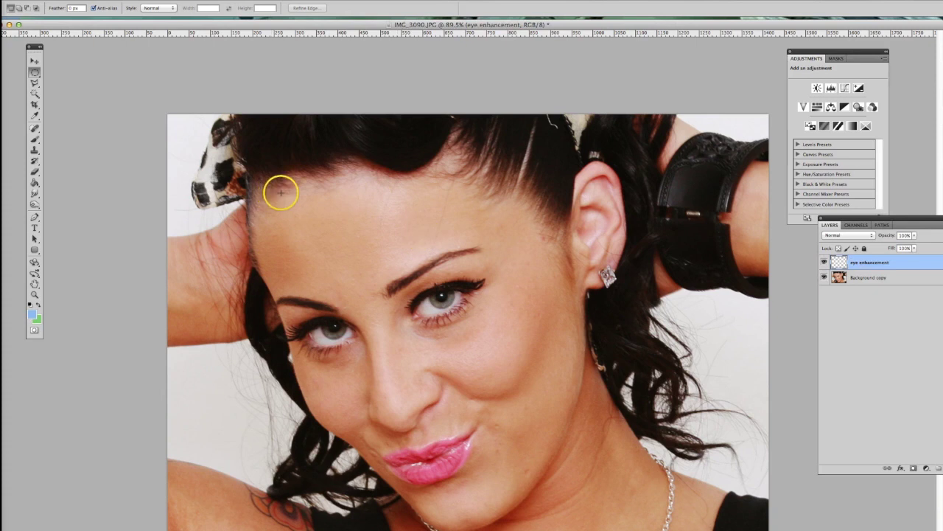
# Step: Select the irises of both eyes together with the Elliptical Marquee tool
pyautogui.moveTo(35, 71); pyautogui.dragTo(80, 79)
pyautogui.click(439, 296)
pyautogui.moveTo(456, 310); pyautogui.dragTo(429, 283)
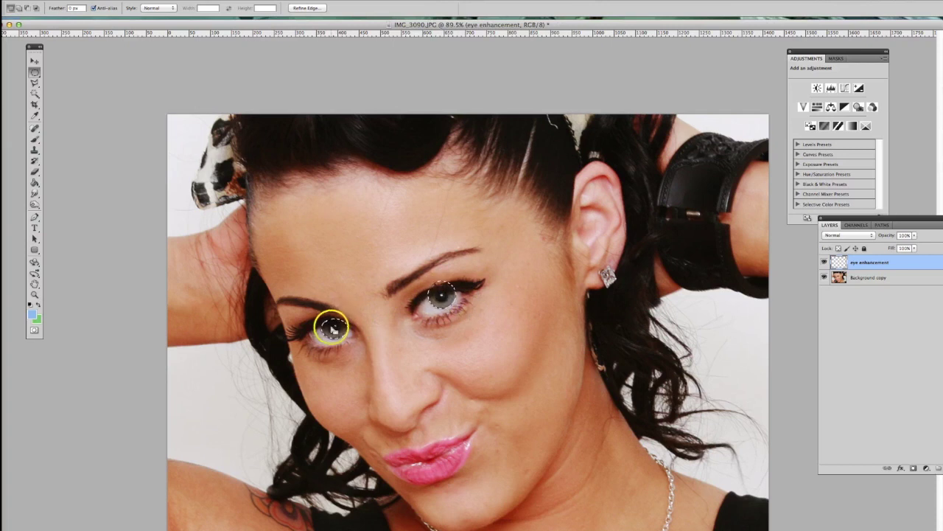
# Step: Set the foreground color to light blue 7fb8f2 and fill both iris selections with it using the Paint Bucket
pyautogui.click(32, 315)
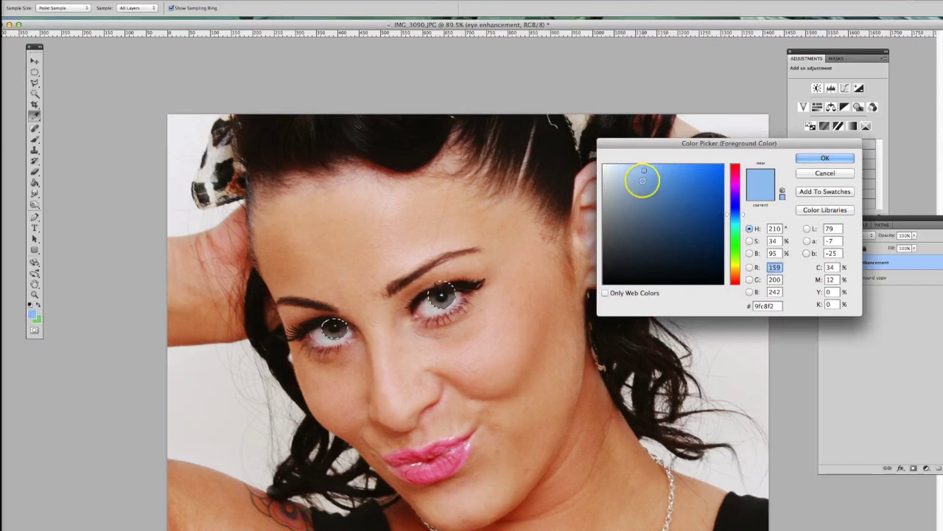
pyautogui.click(656, 168)
pyautogui.click(661, 170)
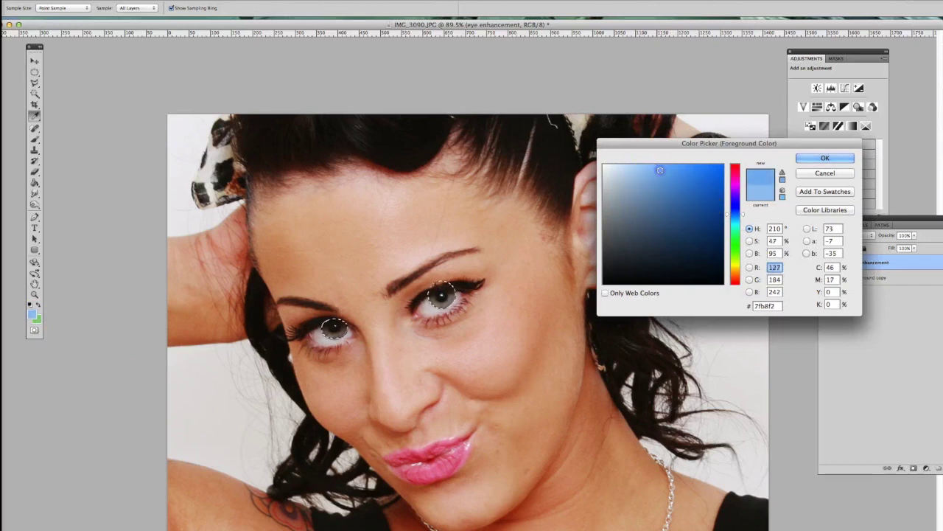
pyautogui.click(825, 158)
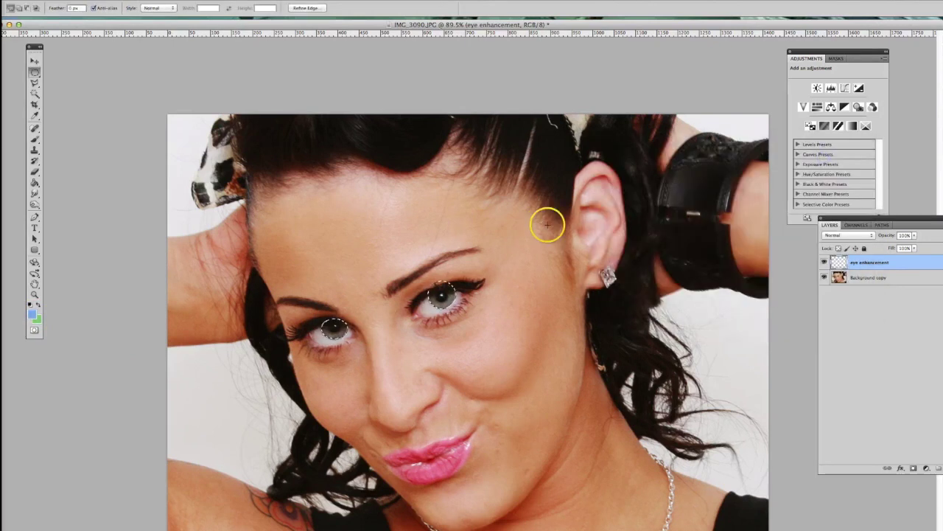
pyautogui.click(34, 182)
pyautogui.click(373, 339)
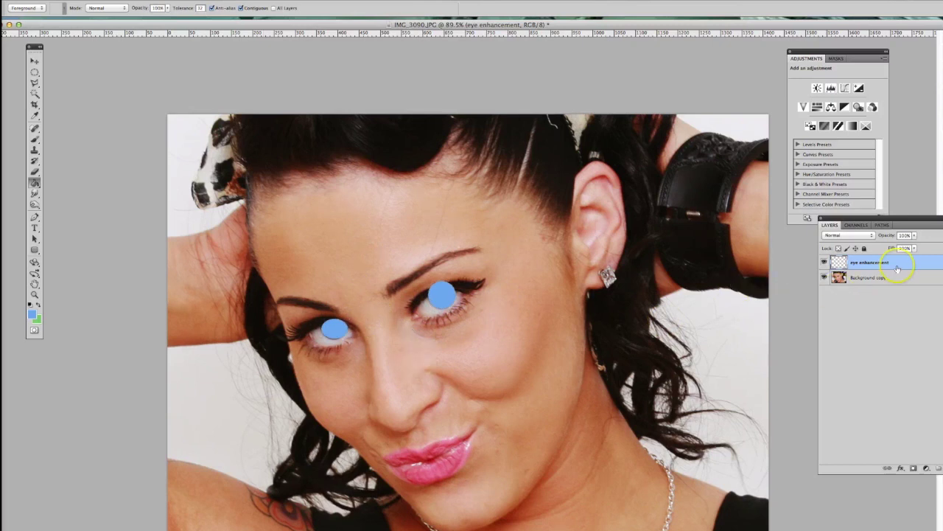
# Step: Try the Screen blend mode on the eye enhancement layer, and settle on Soft Light
pyautogui.click(860, 236)
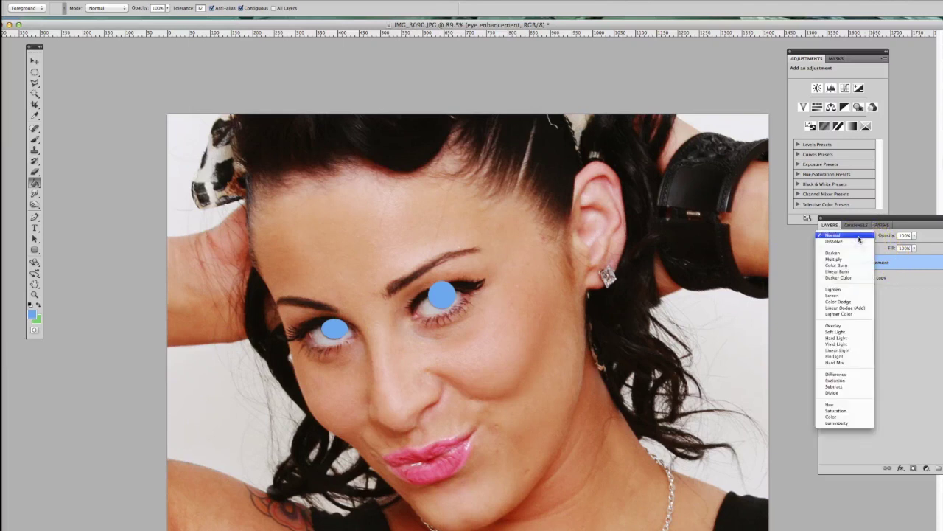
pyautogui.click(849, 296)
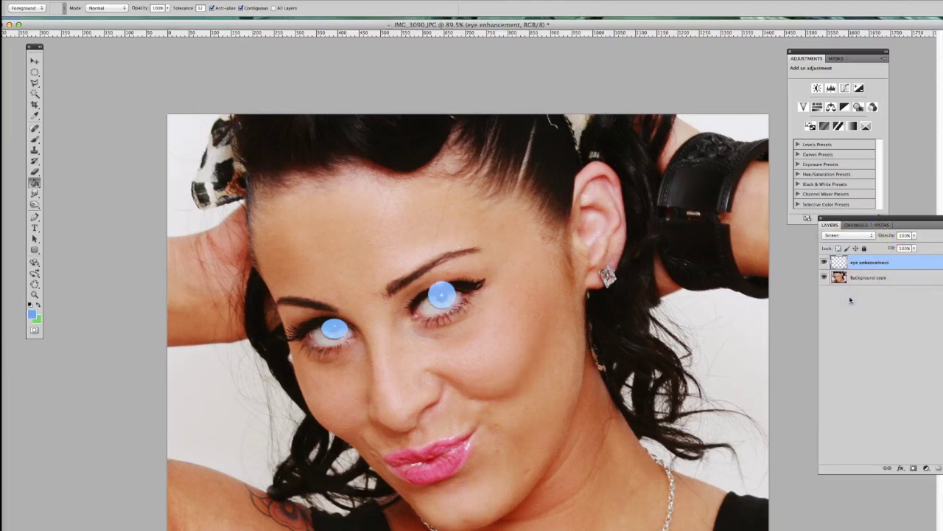
pyautogui.click(851, 235)
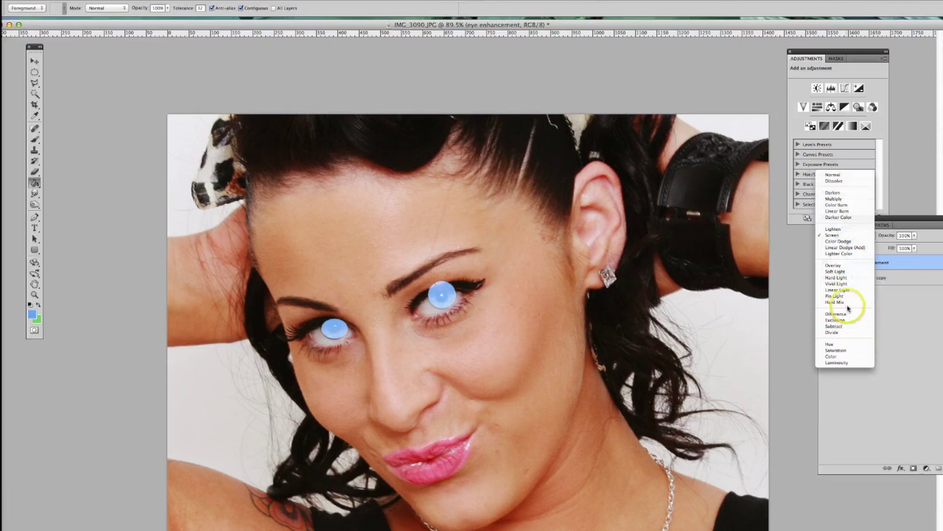
pyautogui.click(837, 271)
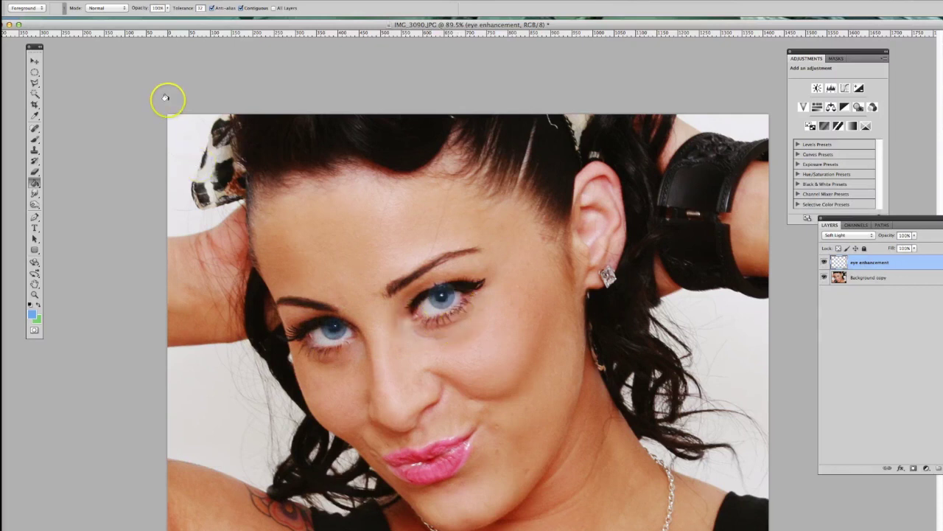
# Step: Darken the blue on the eye enhancement layer with a Brightness/Contrast adjustment, lowering brightness and raising contrast very slightly
pyautogui.click(96, 0)
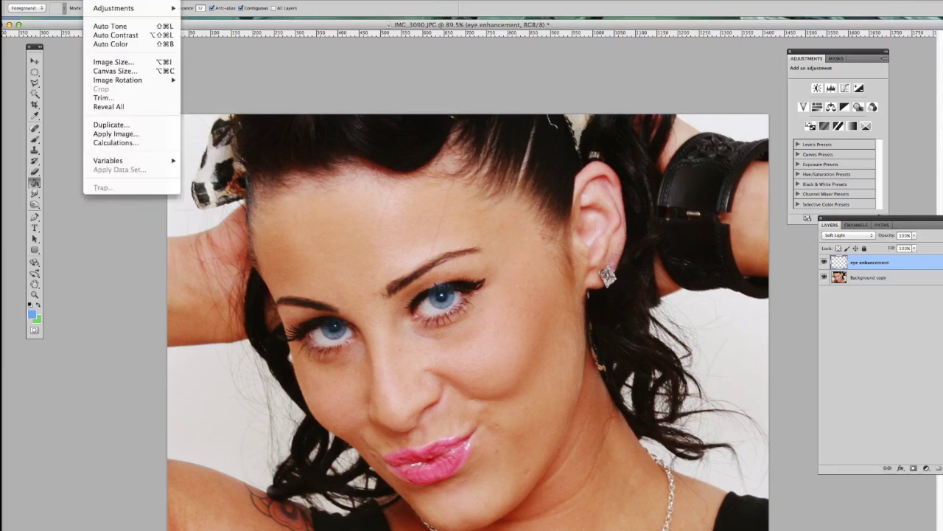
pyautogui.moveTo(118, 8)
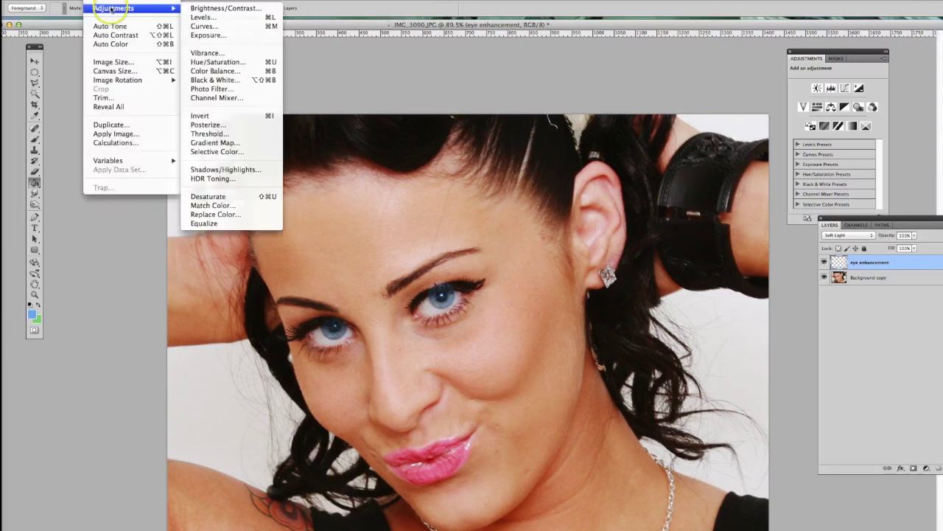
pyautogui.click(244, 9)
pyautogui.moveTo(709, 109); pyautogui.dragTo(690, 110)
pyautogui.moveTo(709, 129)
pyautogui.mouseDown()
pyautogui.moveTo(721, 130)
pyautogui.moveTo(711, 130)
pyautogui.mouseUp()
pyautogui.click(790, 101)
# Step: Set up the Eraser with a soft round 25 px brush at 30% opacity
pyautogui.press('g')
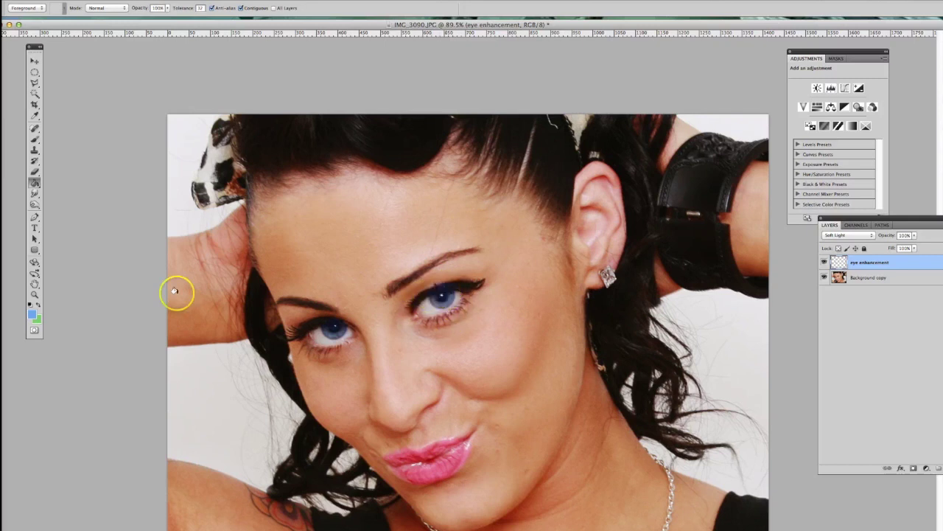
pyautogui.press('e')
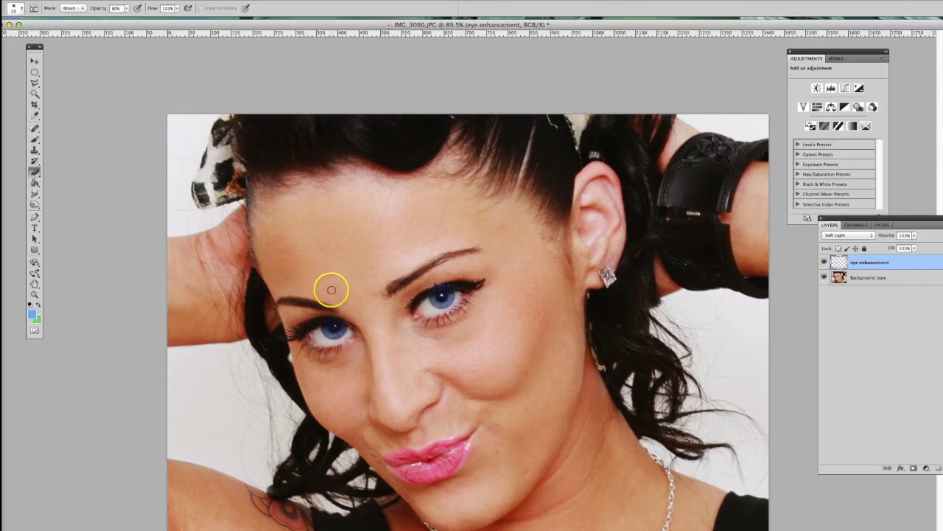
pyautogui.click(13, 10)
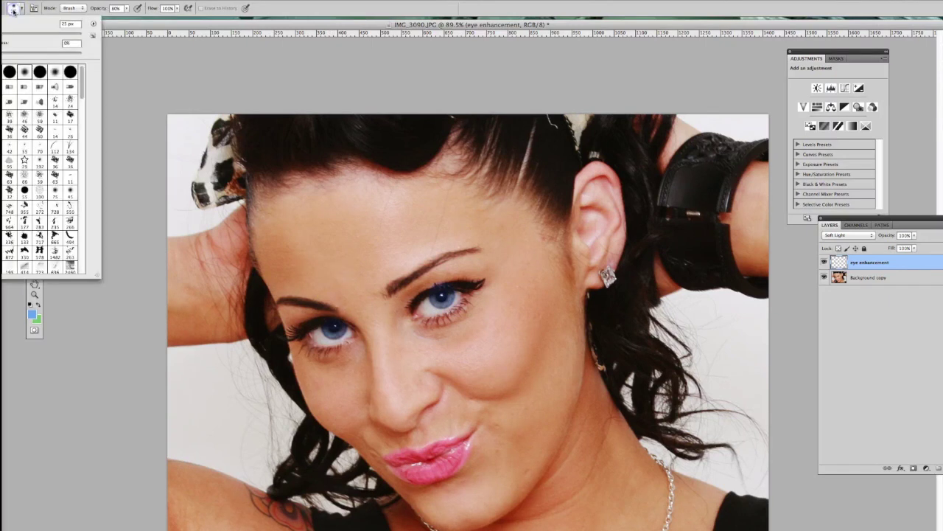
pyautogui.doubleClick(59, 68)
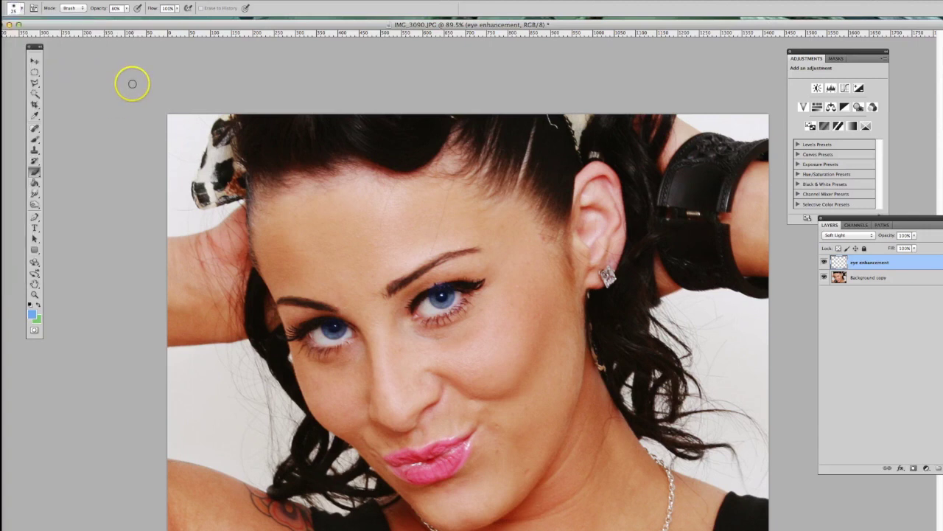
pyautogui.moveTo(126, 11); pyautogui.dragTo(103, 21)
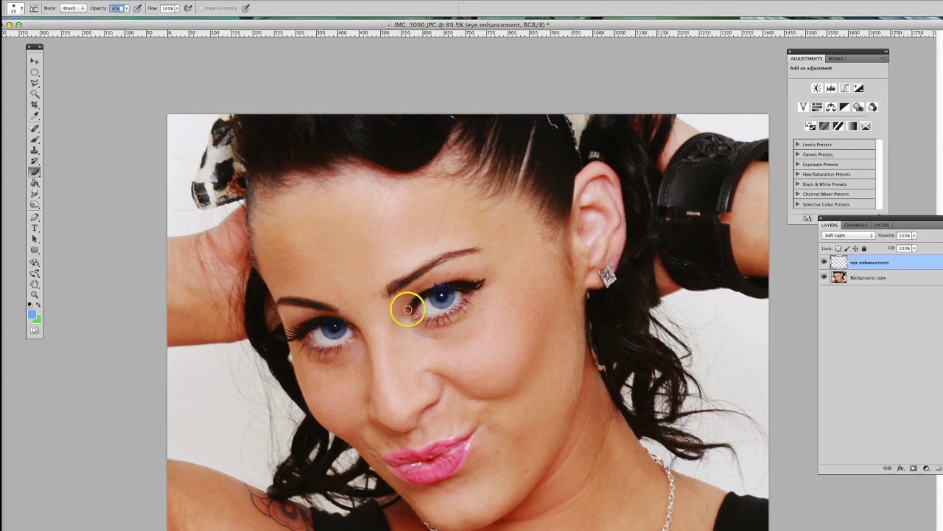
# Step: Erase the blue overlapping the upper eyelids and pupils of both eyes, raising the Eraser opacity to 80%
pyautogui.moveTo(402, 306)
pyautogui.mouseDown()
pyautogui.moveTo(480, 280)
pyautogui.moveTo(435, 288)
pyautogui.mouseUp()
pyautogui.press('8')
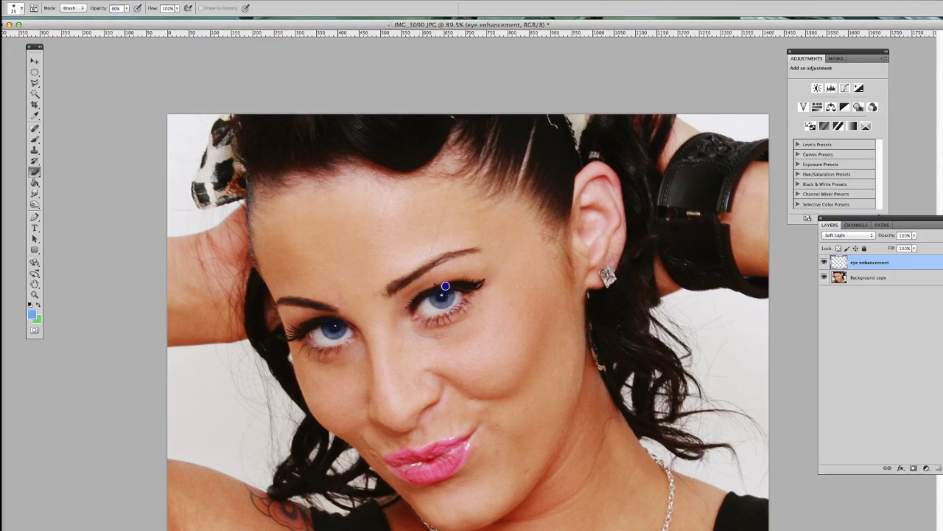
pyautogui.moveTo(349, 320); pyautogui.dragTo(341, 320)
pyautogui.click(441, 284)
pyautogui.moveTo(437, 302)
pyautogui.mouseDown()
pyautogui.moveTo(440, 289)
pyautogui.moveTo(432, 294)
pyautogui.moveTo(449, 289)
pyautogui.moveTo(428, 293)
pyautogui.moveTo(443, 291)
pyautogui.mouseUp()
# Step: Lightly erase the blue over the pupils and iris edges of both eyes with the Eraser at 20% opacity
pyautogui.moveTo(391, 331)
pyautogui.mouseDown()
pyautogui.moveTo(421, 337)
pyautogui.moveTo(405, 336)
pyautogui.moveTo(416, 360)
pyautogui.mouseUp()
pyautogui.press('z')
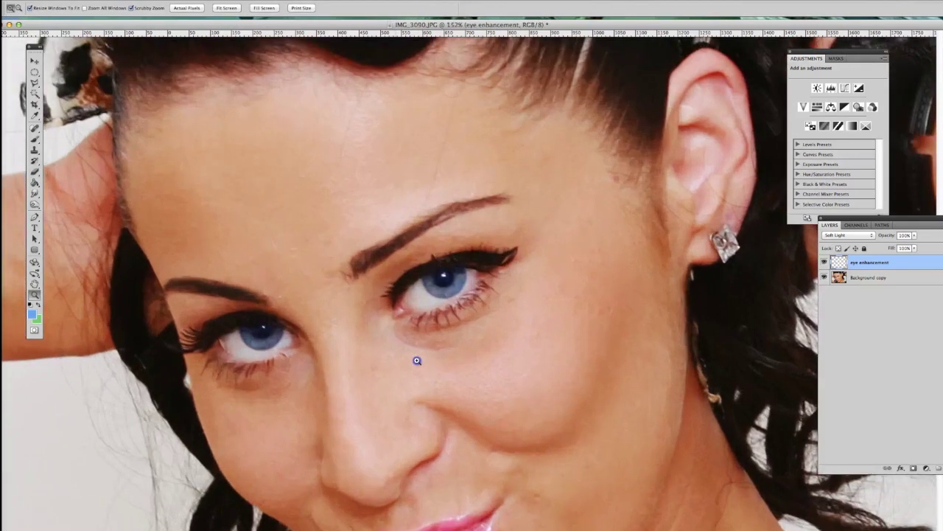
pyautogui.press('e')
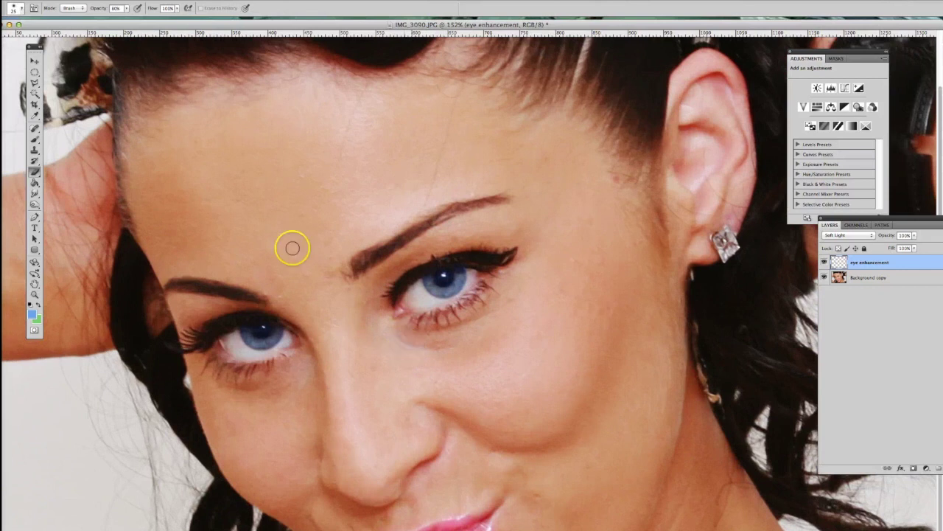
pyautogui.moveTo(126, 8); pyautogui.dragTo(99, 19)
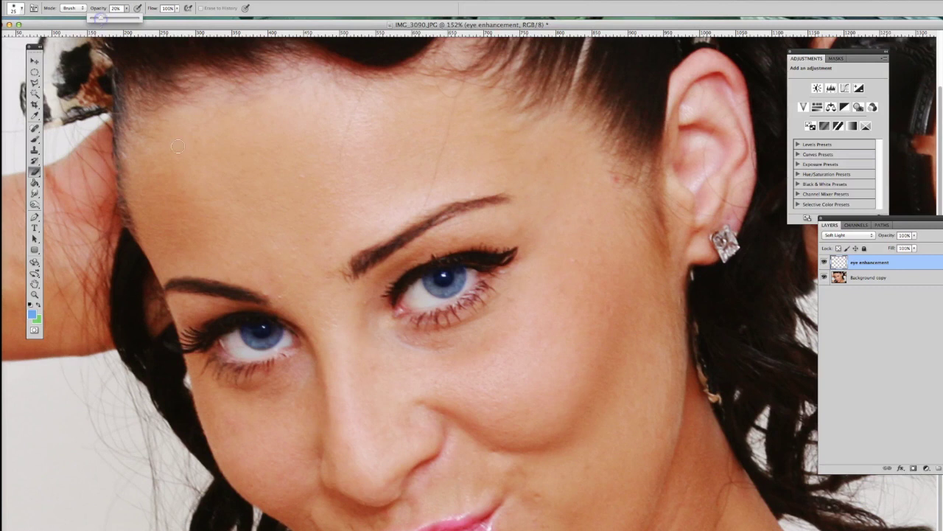
pyautogui.click(248, 322)
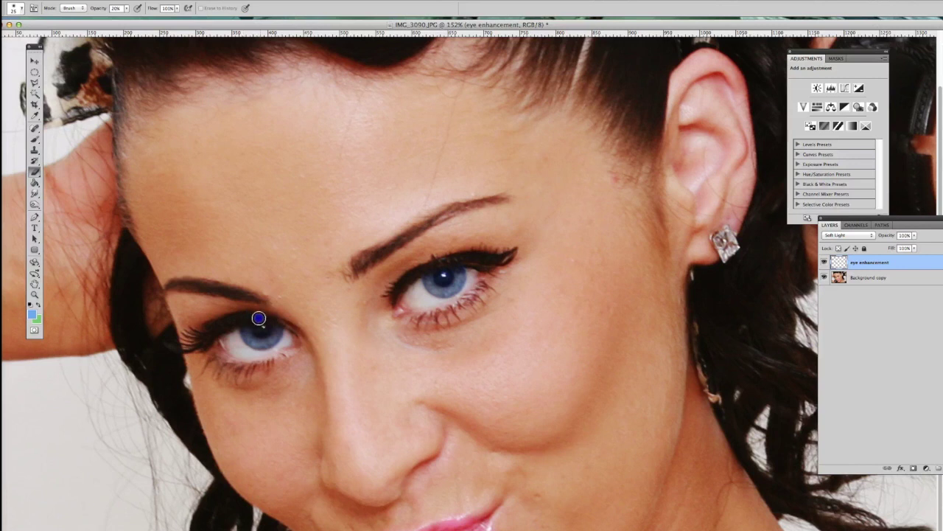
pyautogui.click(359, 288)
pyautogui.click(443, 276)
pyautogui.moveTo(443, 275); pyautogui.dragTo(476, 261)
pyautogui.moveTo(286, 332)
pyautogui.mouseDown()
pyautogui.moveTo(231, 322)
pyautogui.moveTo(255, 360)
pyautogui.moveTo(306, 334)
pyautogui.mouseUp()
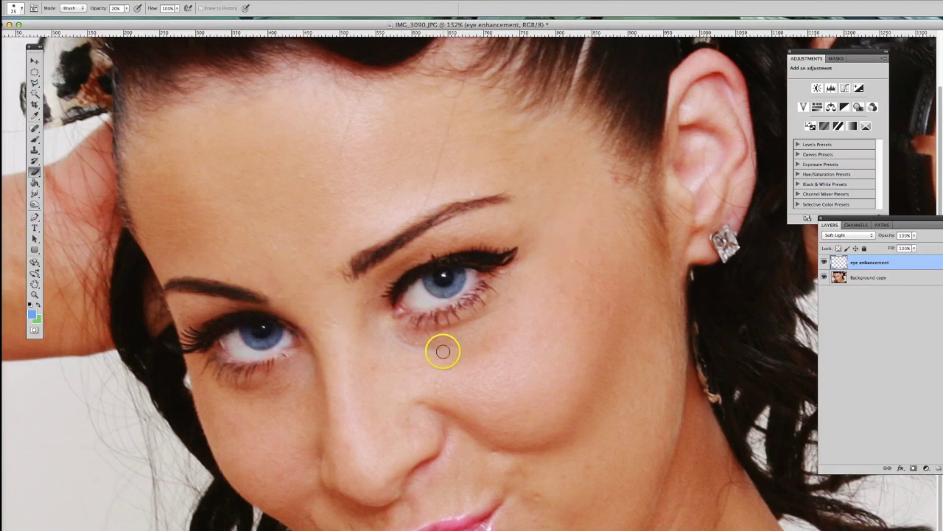
# Step: Preview lower opacities on the eye enhancement layer, and return it to 100%
pyautogui.press('z')
pyautogui.moveTo(438, 309); pyautogui.dragTo(447, 346)
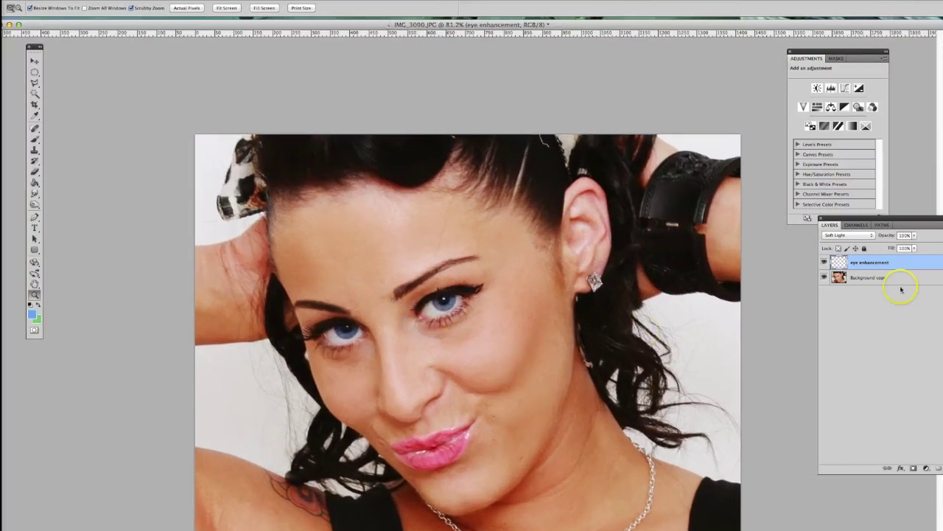
pyautogui.click(914, 236)
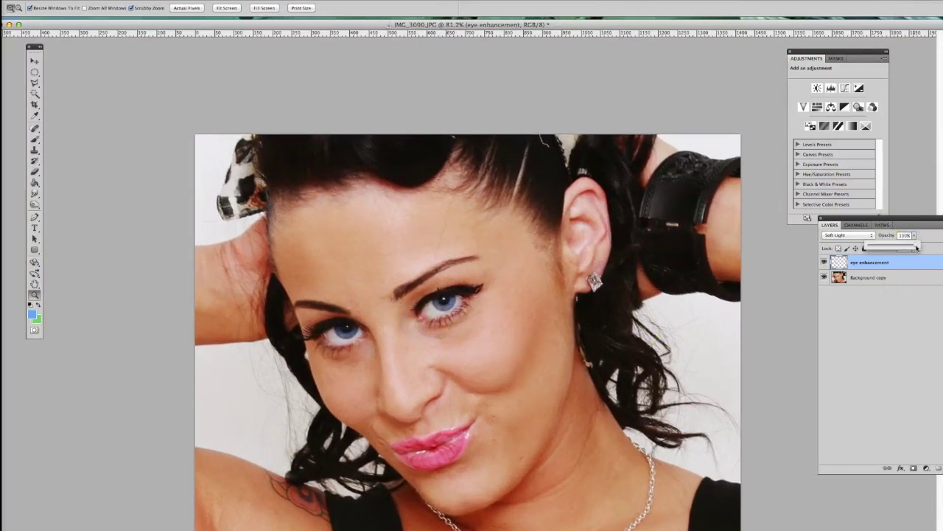
pyautogui.moveTo(914, 246); pyautogui.dragTo(883, 245)
pyautogui.moveTo(883, 245); pyautogui.dragTo(911, 247)
pyautogui.moveTo(911, 247); pyautogui.dragTo(933, 246)
pyautogui.click(876, 322)
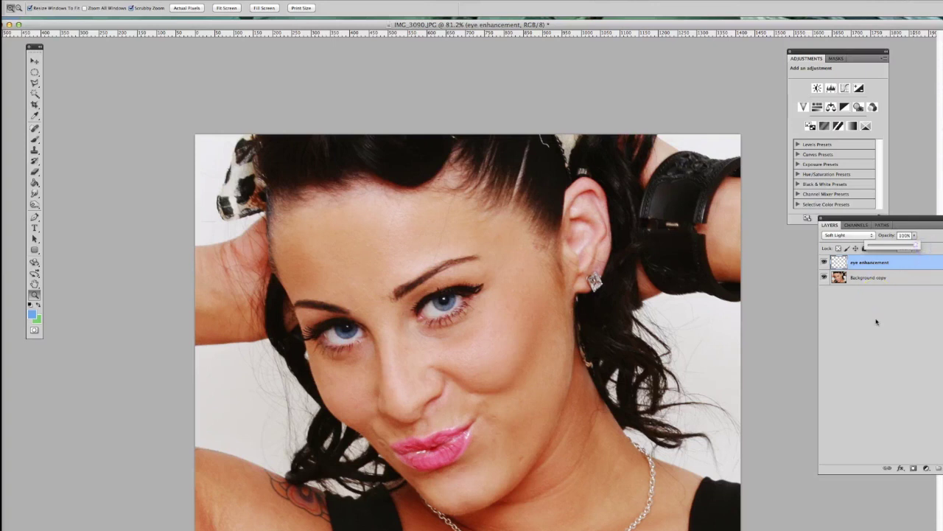